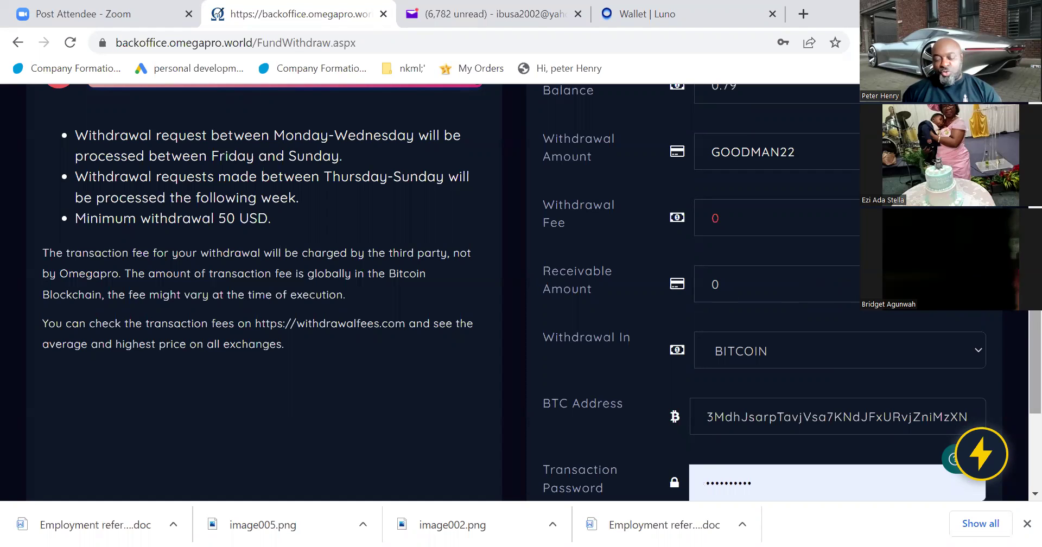
# Open the Compounding Withdrawal and Transfer form
pyautogui.scroll(-2, 1015, 317)
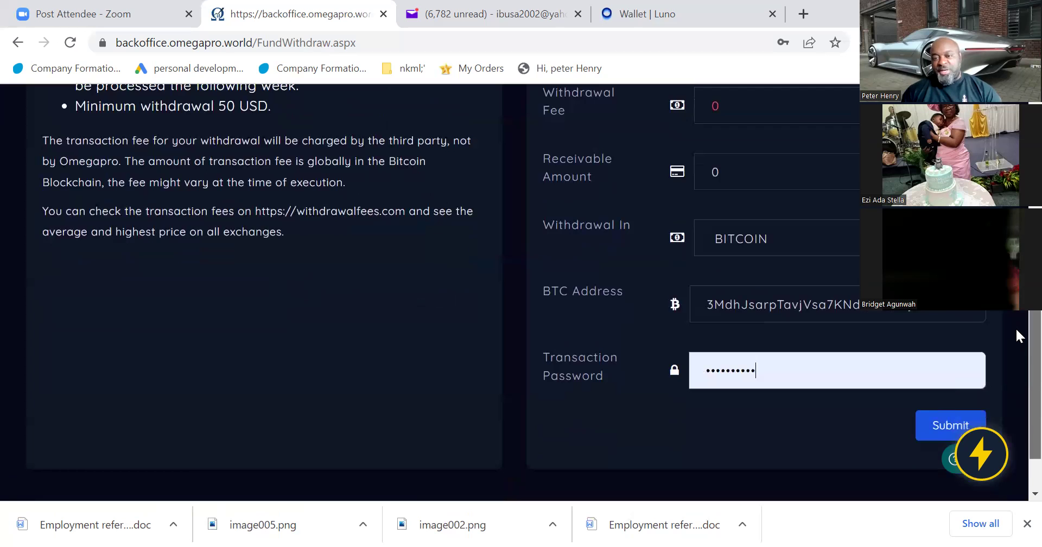
pyautogui.scroll(-1, 1017, 329)
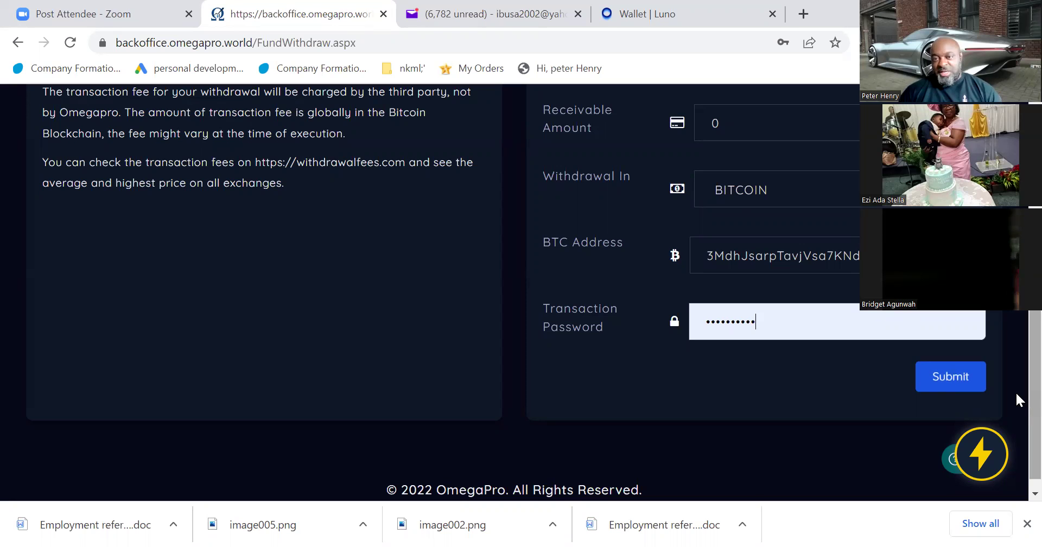
pyautogui.scroll(10, 1015, 392)
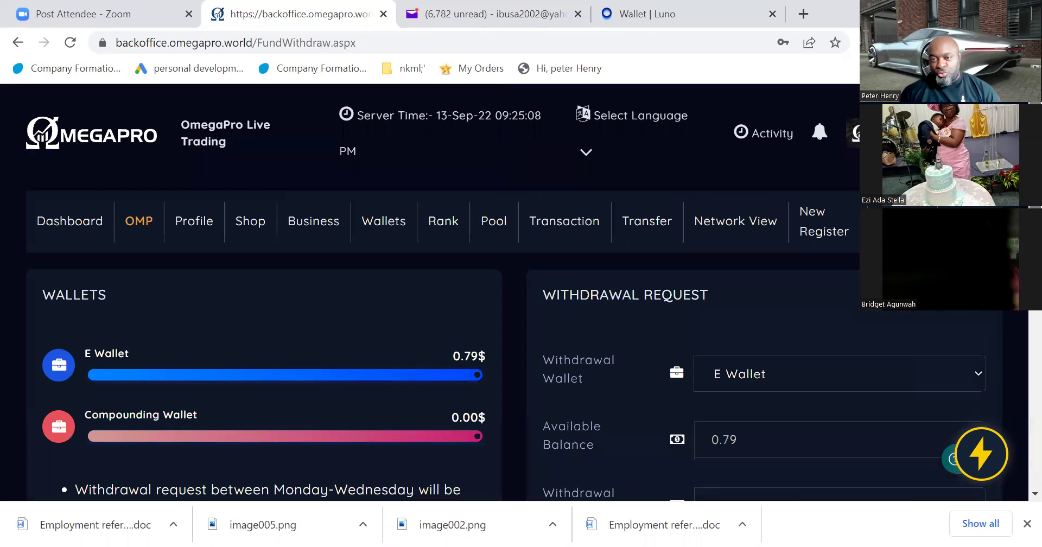
pyautogui.click(556, 236)
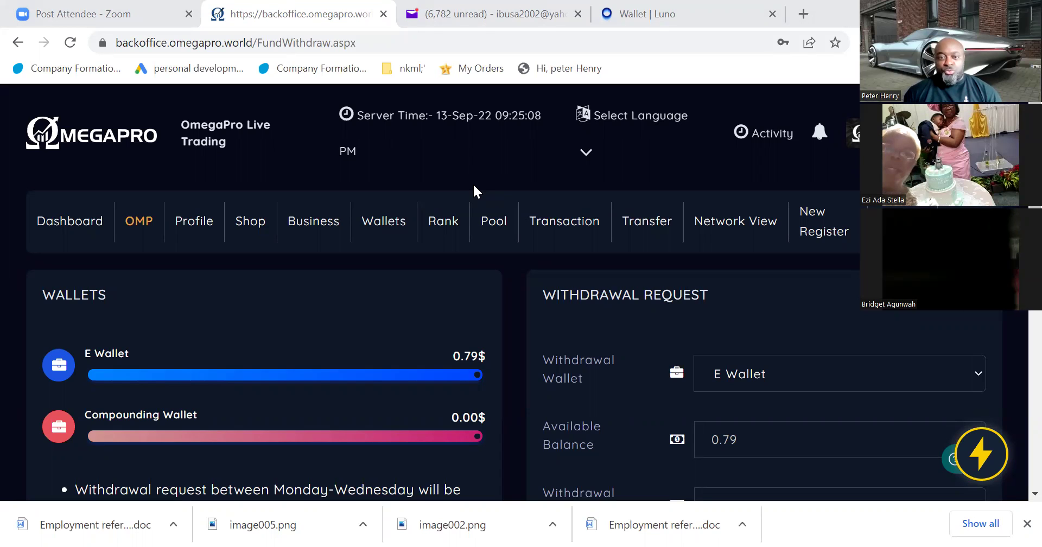
pyautogui.moveTo(564, 232)
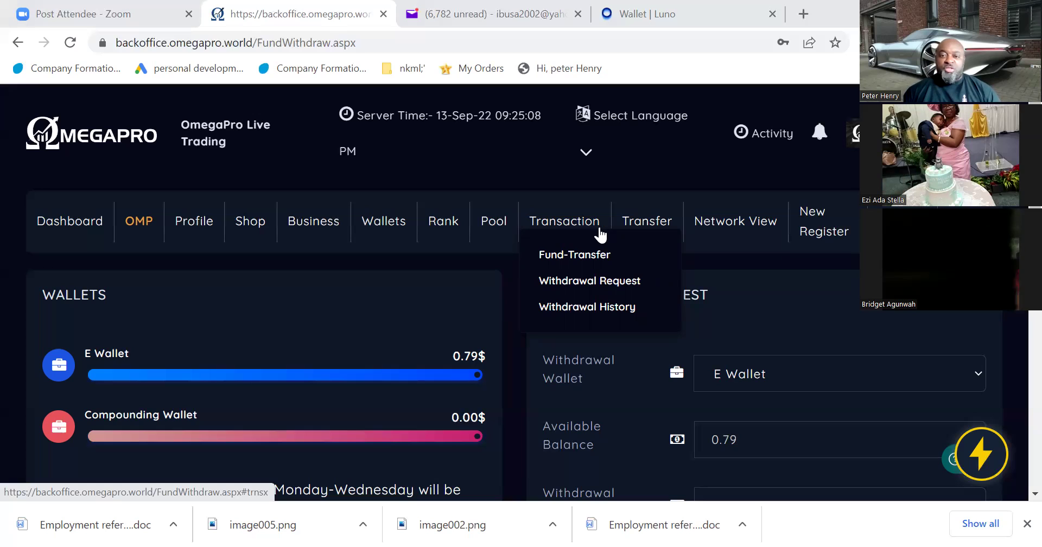
pyautogui.click(642, 227)
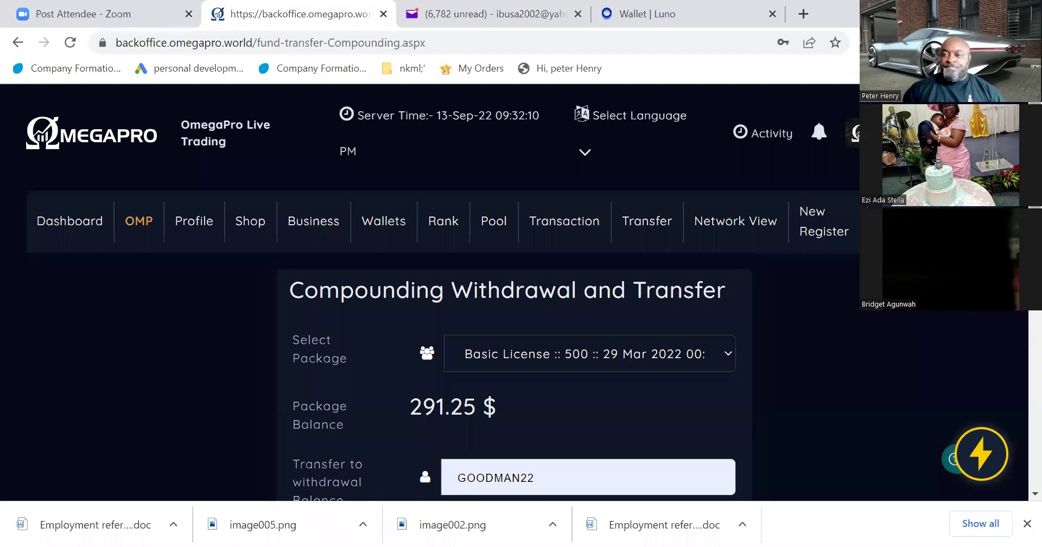
# Replace the prefilled amount to transfer to the withdrawal balance with 2
pyautogui.scroll(-2, 443, 293)
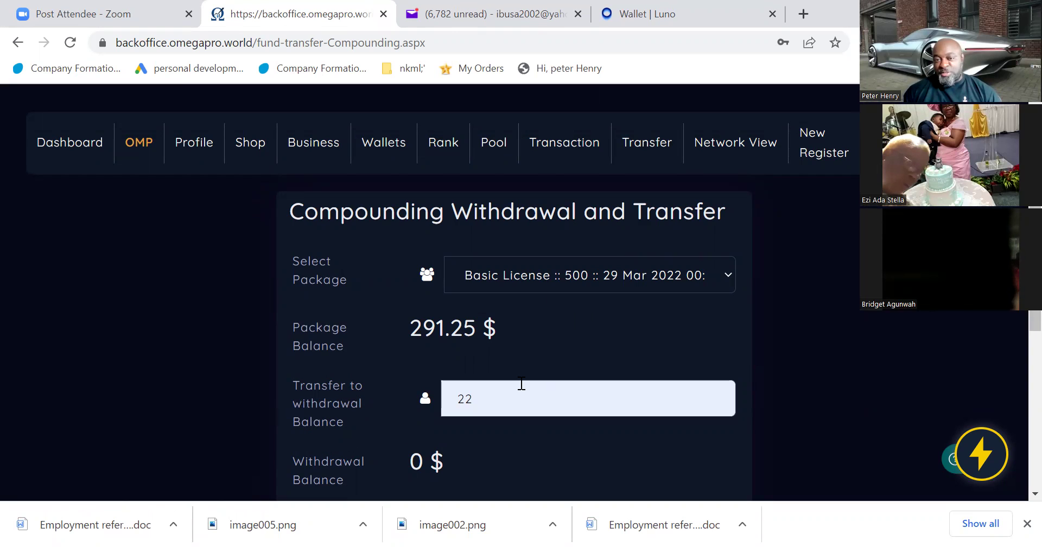
pyautogui.click(528, 399)
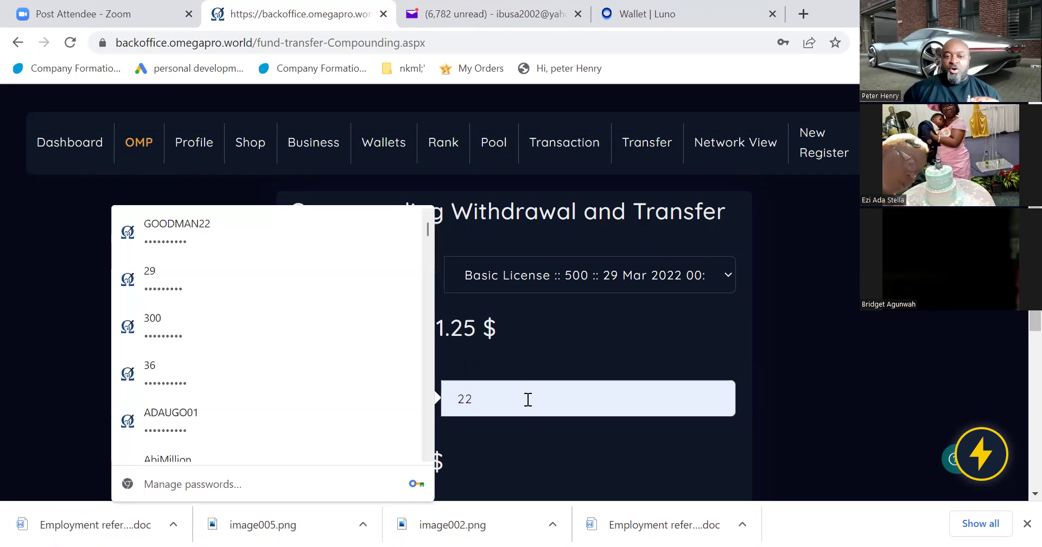
pyautogui.press('BackSpace')
pyautogui.press('BackSpace')
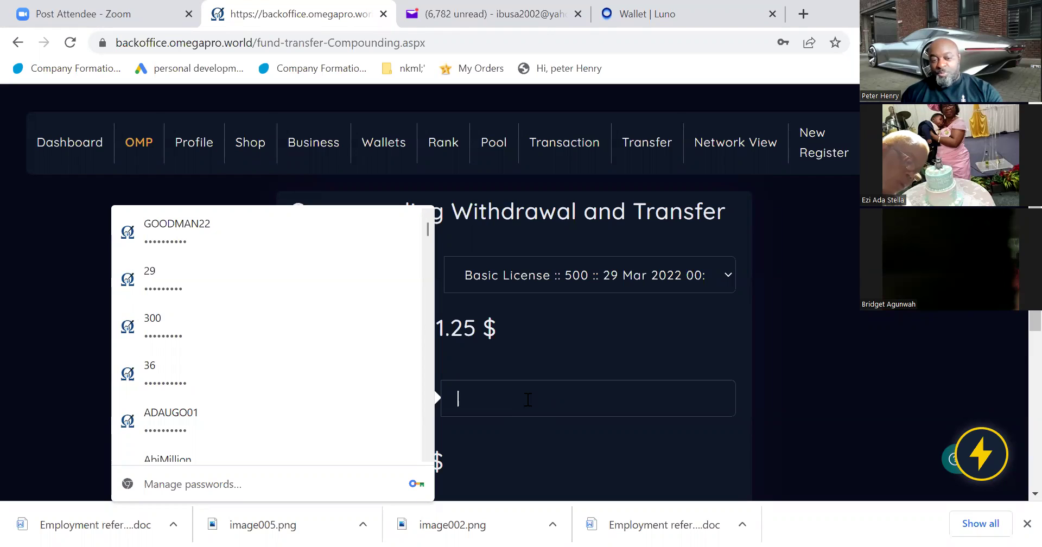
pyautogui.write('2')
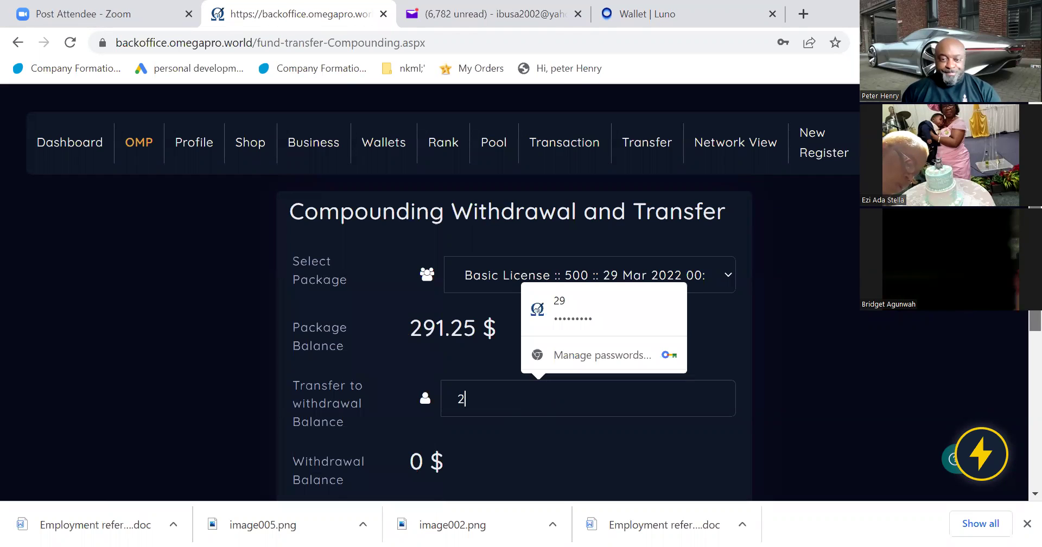
# Go from the compounding form to its withdrawal request and decline saving the password in the browser
pyautogui.scroll(-2, 1021, 316)
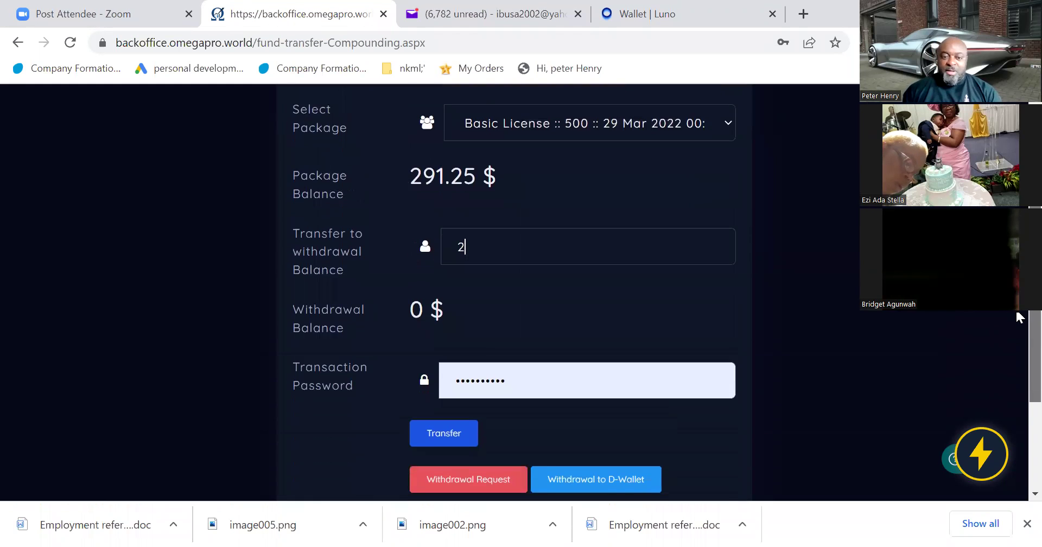
pyautogui.scroll(-1, 1019, 320)
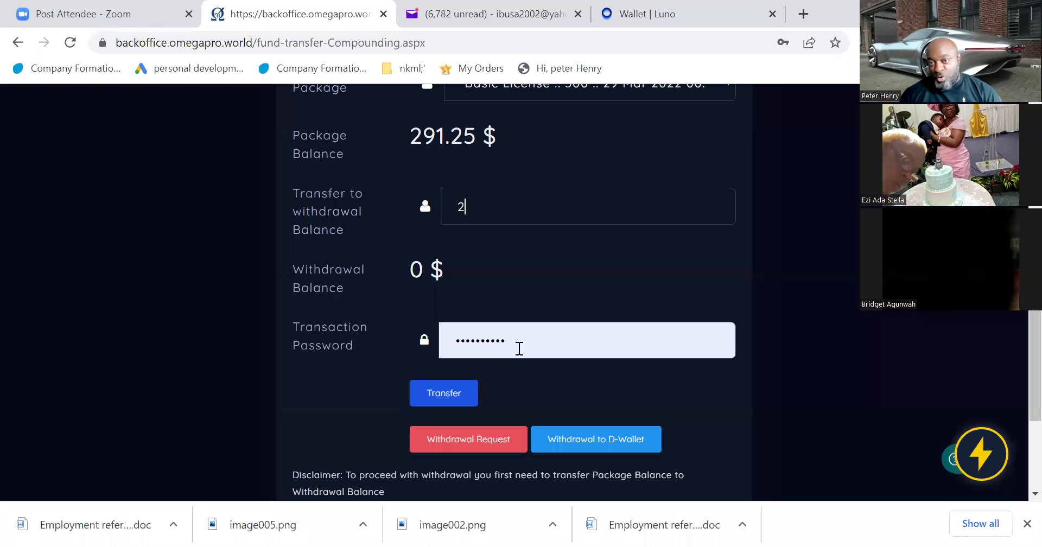
pyautogui.click(453, 382)
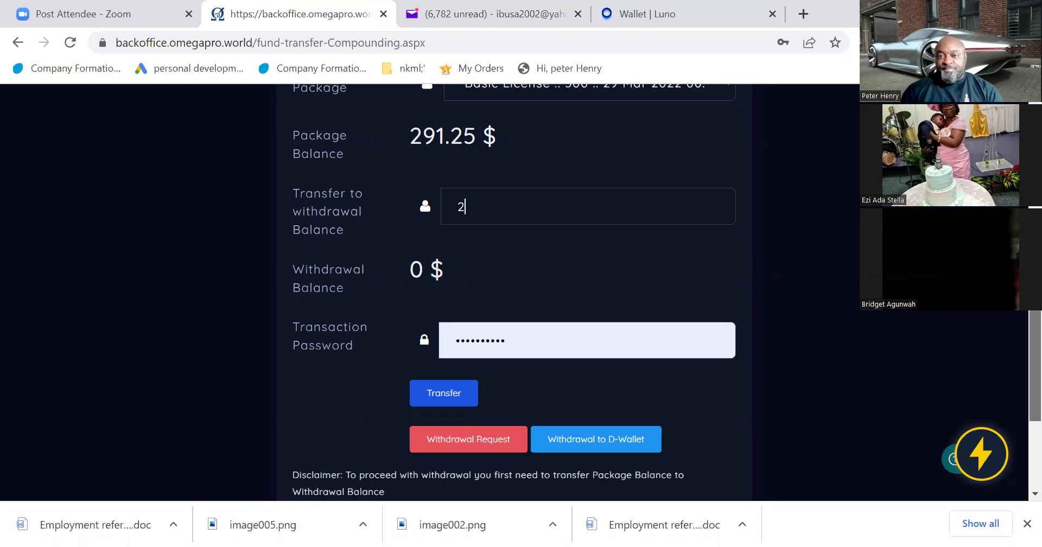
pyautogui.scroll(-3, 514, 293)
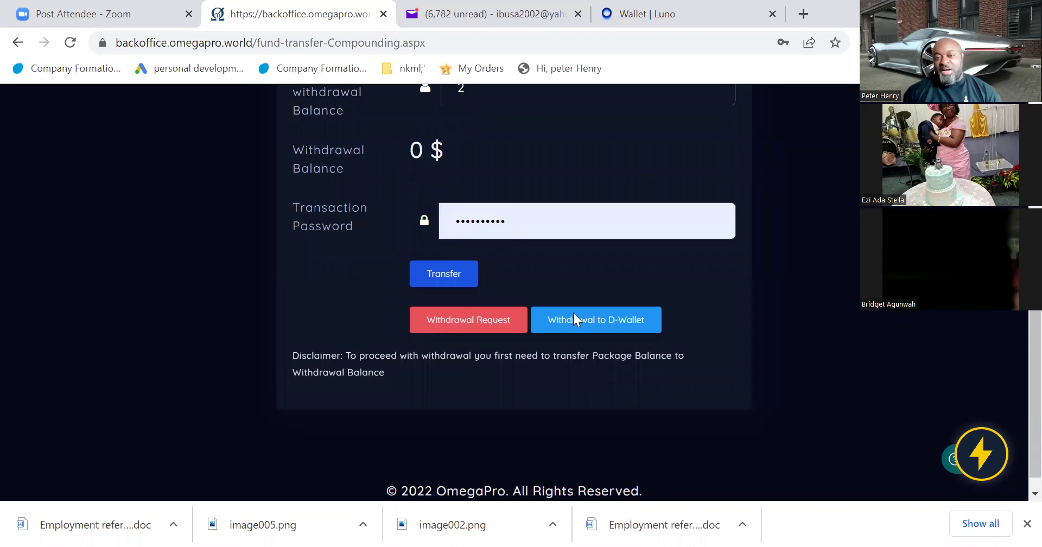
pyautogui.click(482, 321)
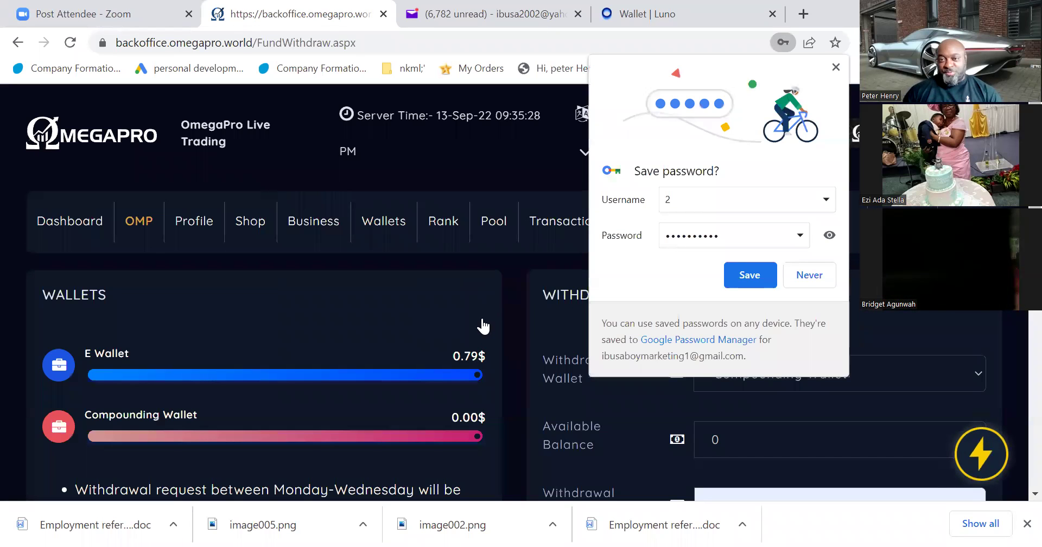
pyautogui.click(814, 277)
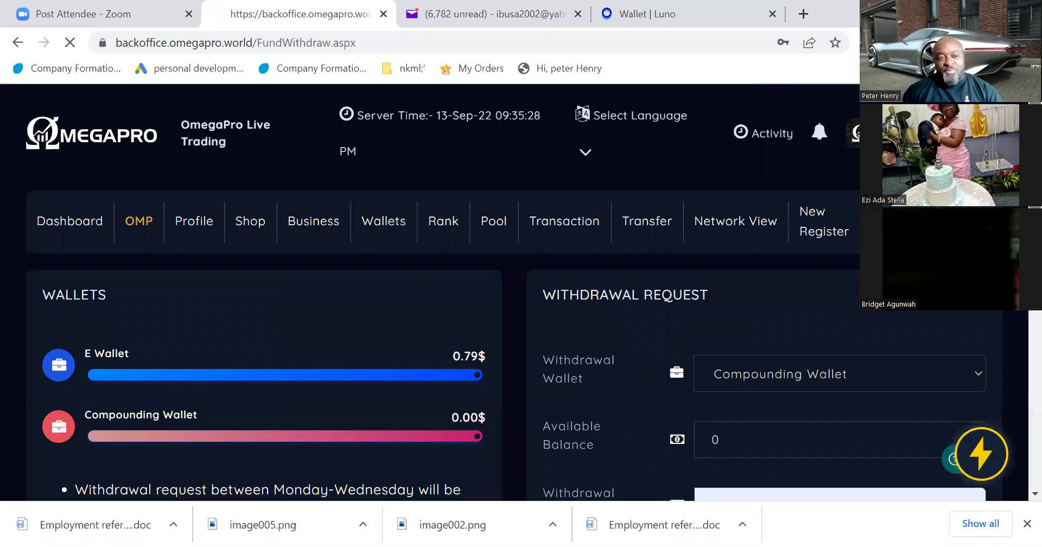
# Clear the prefilled entry from the Withdrawal Amount field of the compounding wallet request
pyautogui.scroll(-2, 521, 294)
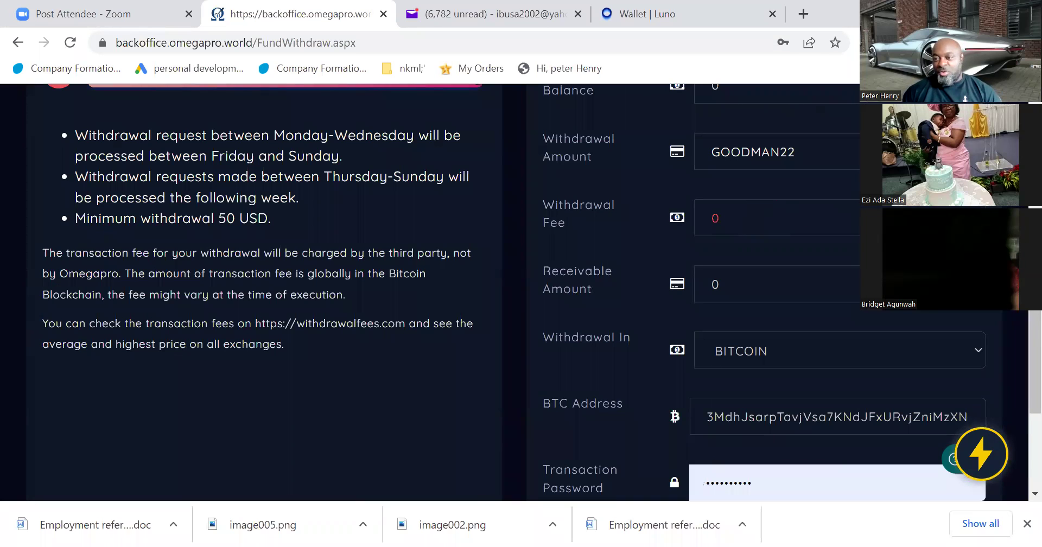
pyautogui.scroll(2, 521, 292)
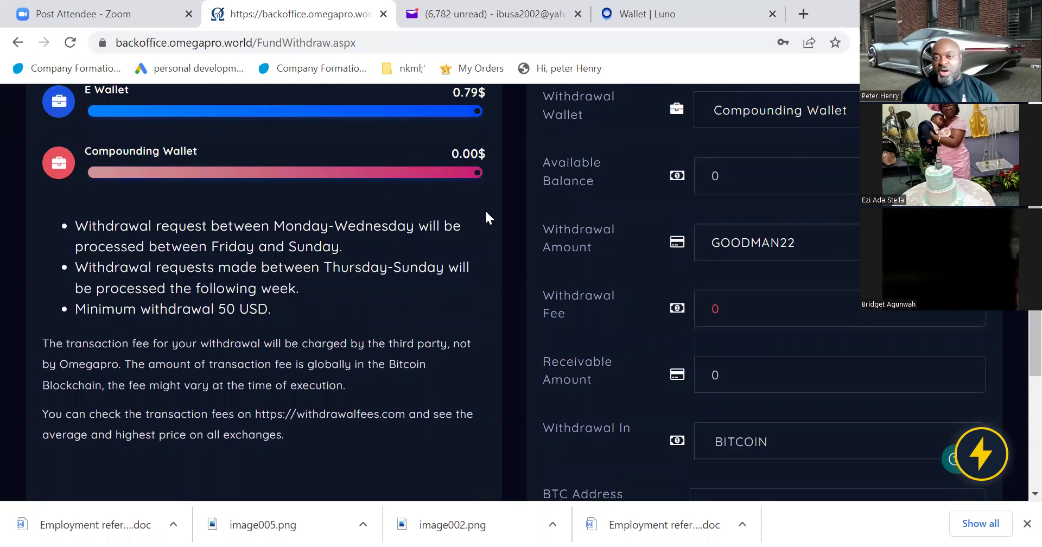
pyautogui.click(857, 252)
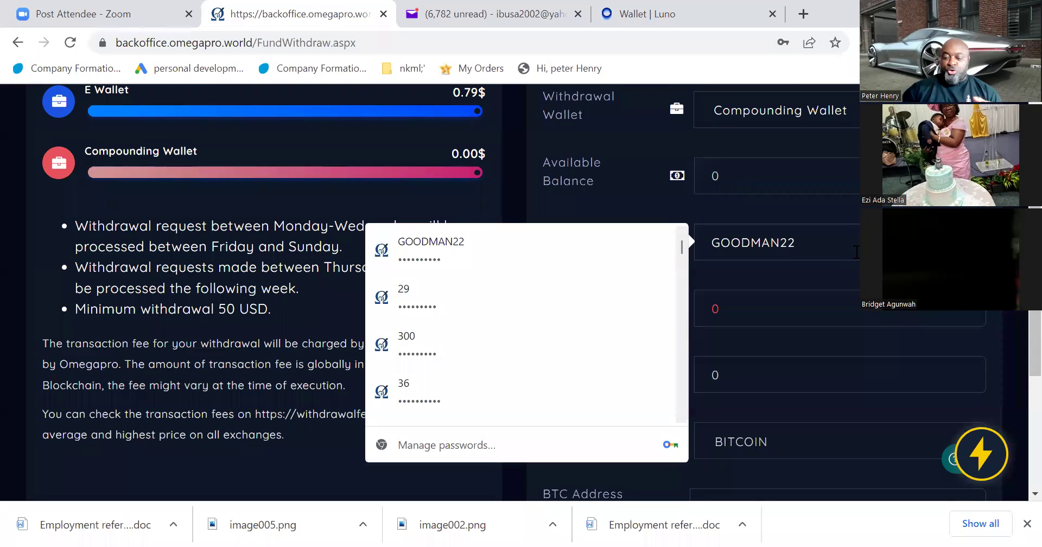
pyautogui.press('BackSpace')
pyautogui.press('BackSpace')
pyautogui.press('BackSpace')
pyautogui.press('BackSpace')
pyautogui.press('BackSpace')
pyautogui.press('BackSpace')
pyautogui.press('BackSpace')
pyautogui.press('BackSpace')
pyautogui.press('BackSpace')
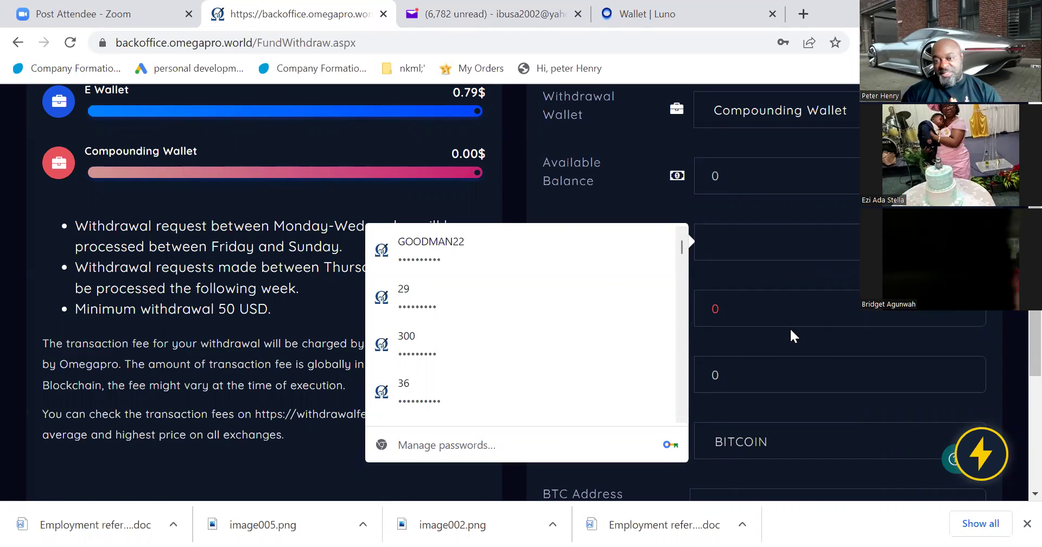
pyautogui.click(781, 379)
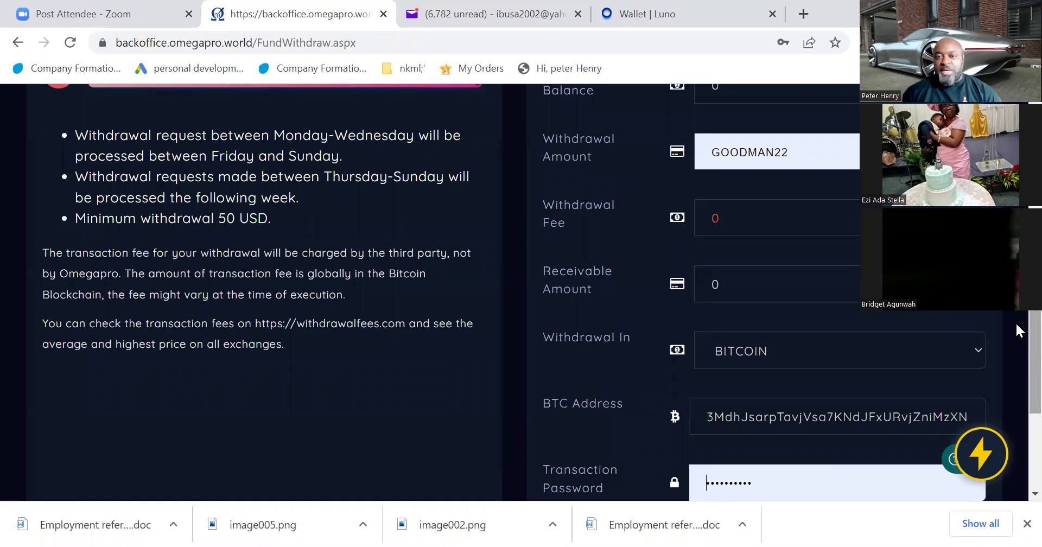
# Leave the withdrawal request and open the Rank page
pyautogui.press('Return')
pyautogui.scroll(-3, 1015, 325)
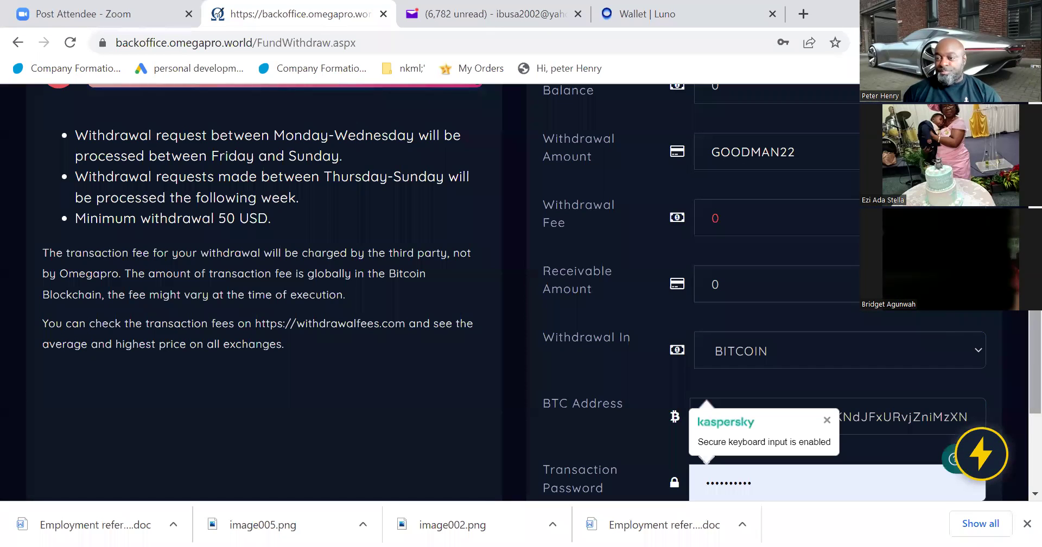
pyautogui.scroll(-3, 1016, 332)
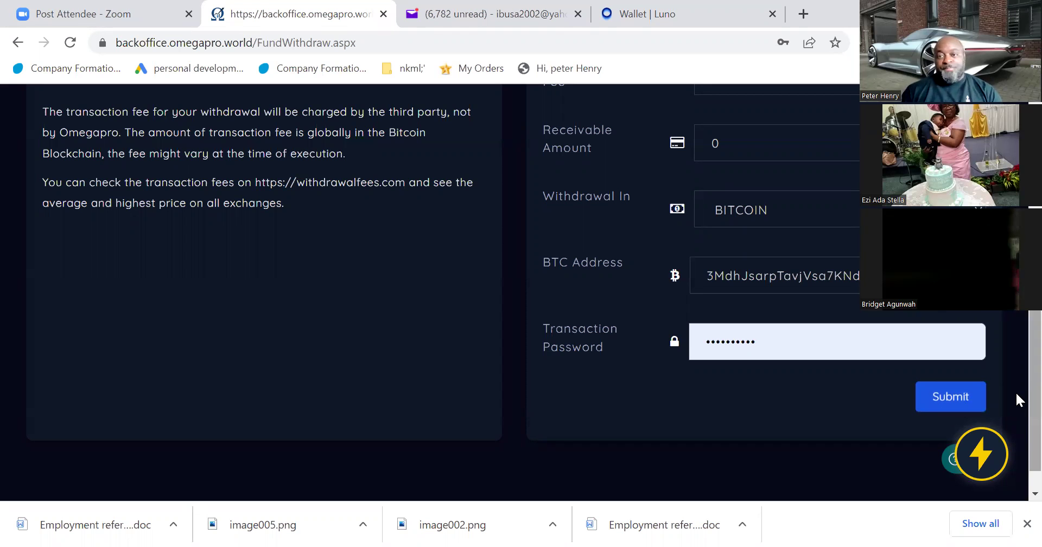
pyautogui.scroll(3, 1015, 380)
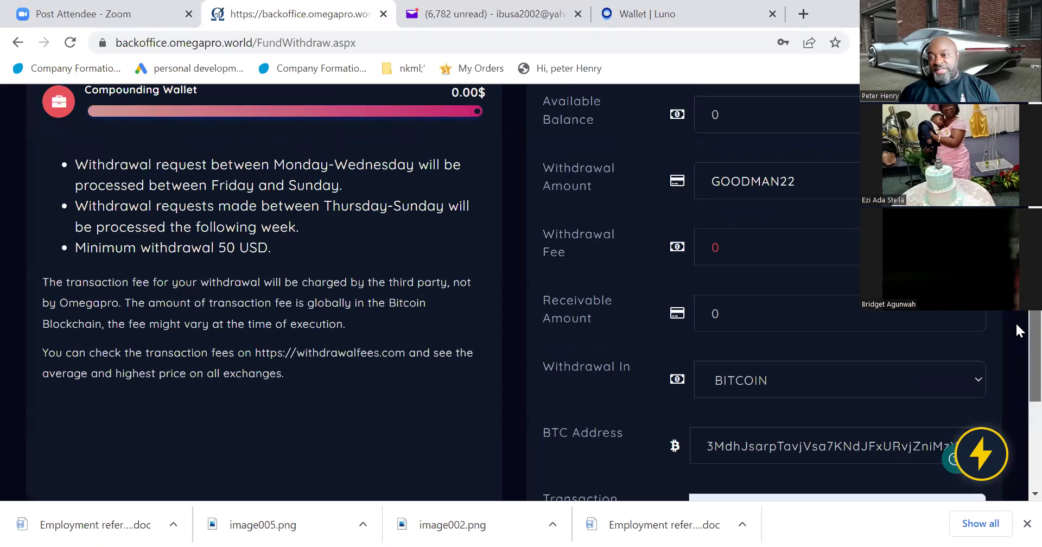
pyautogui.scroll(5, 1016, 321)
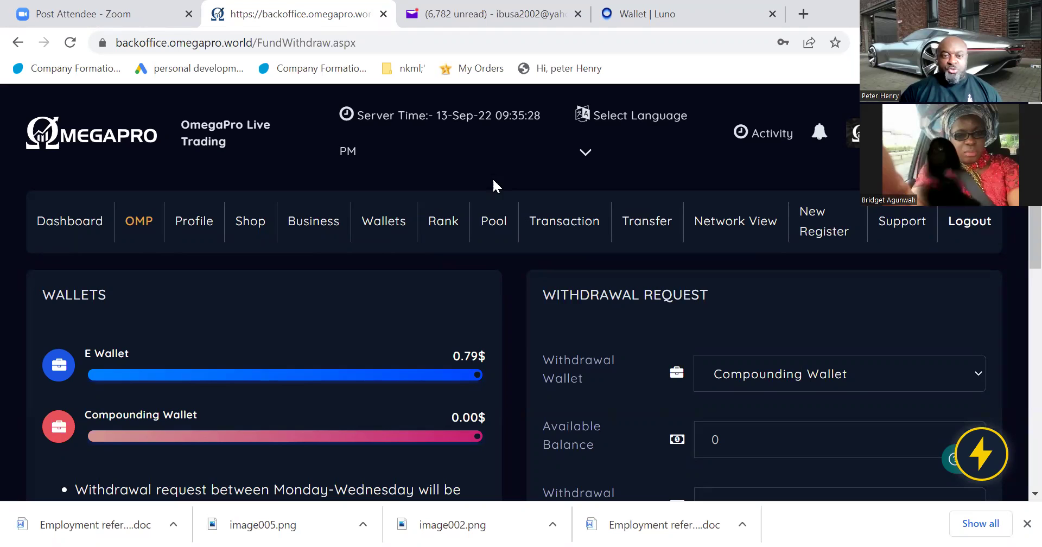
pyautogui.moveTo(443, 228)
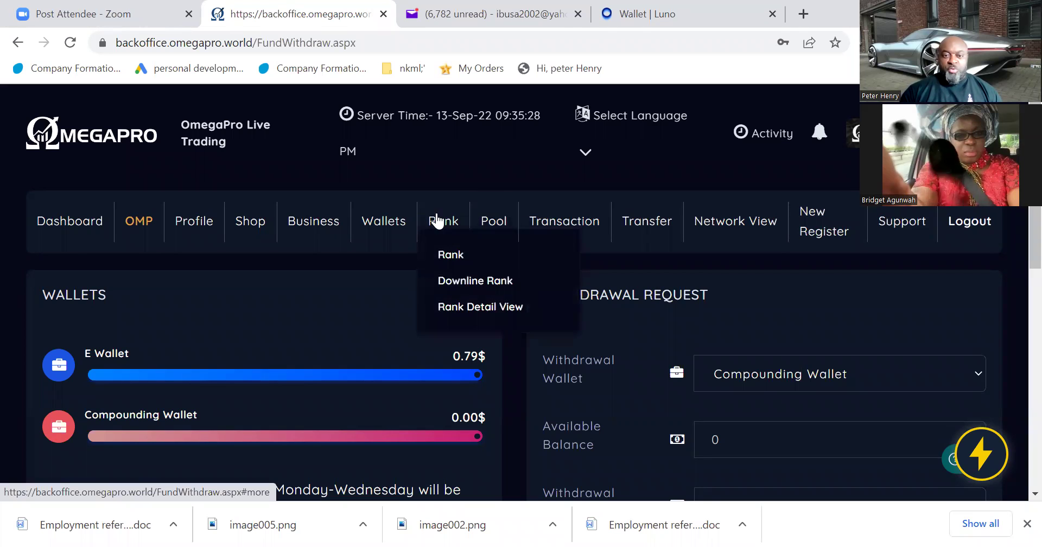
pyautogui.click(453, 255)
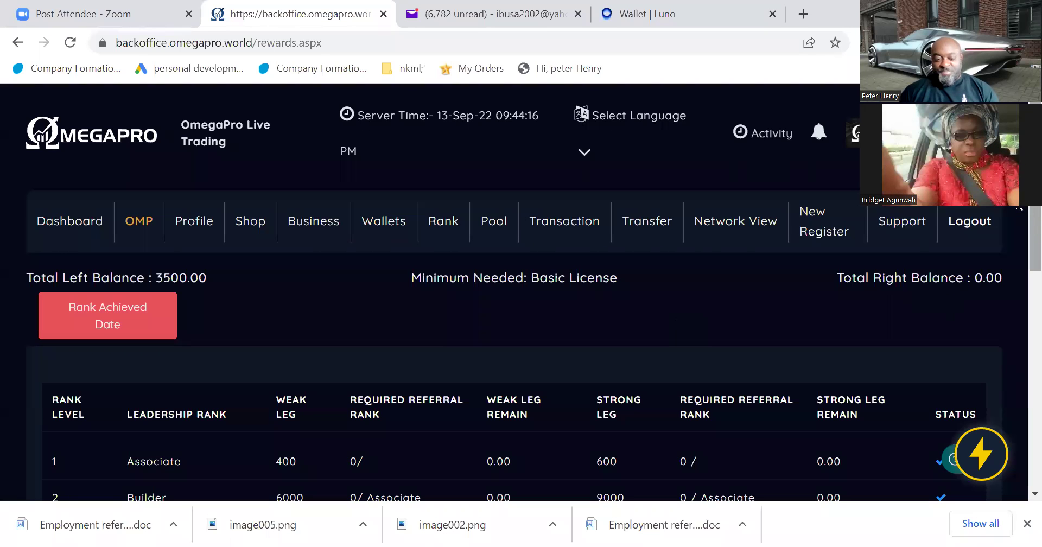
# Examine the leadership rank table for each level's weak leg, strong leg and referral requirements and achievement status
pyautogui.scroll(-5, 1016, 246)
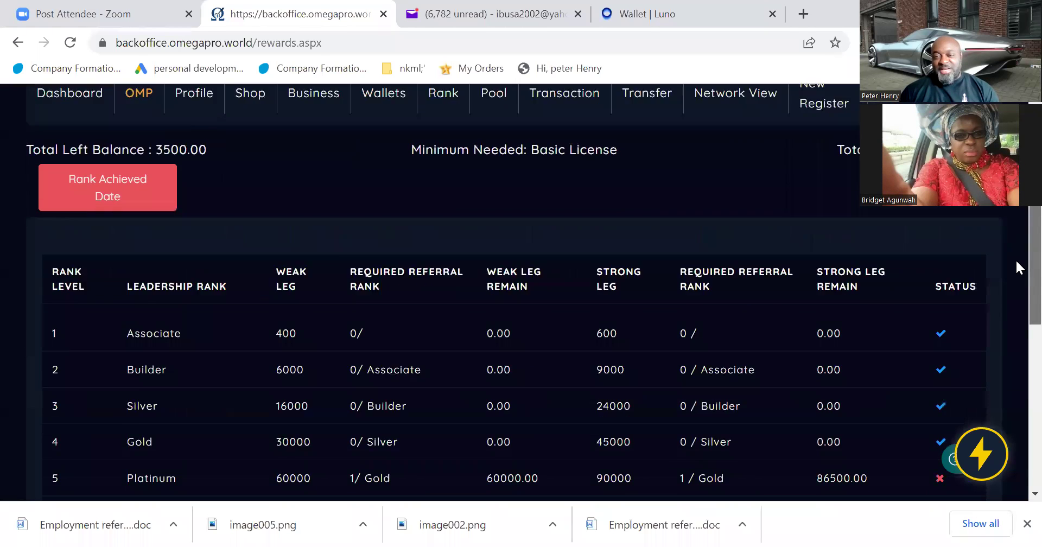
pyautogui.scroll(-1, 1016, 310)
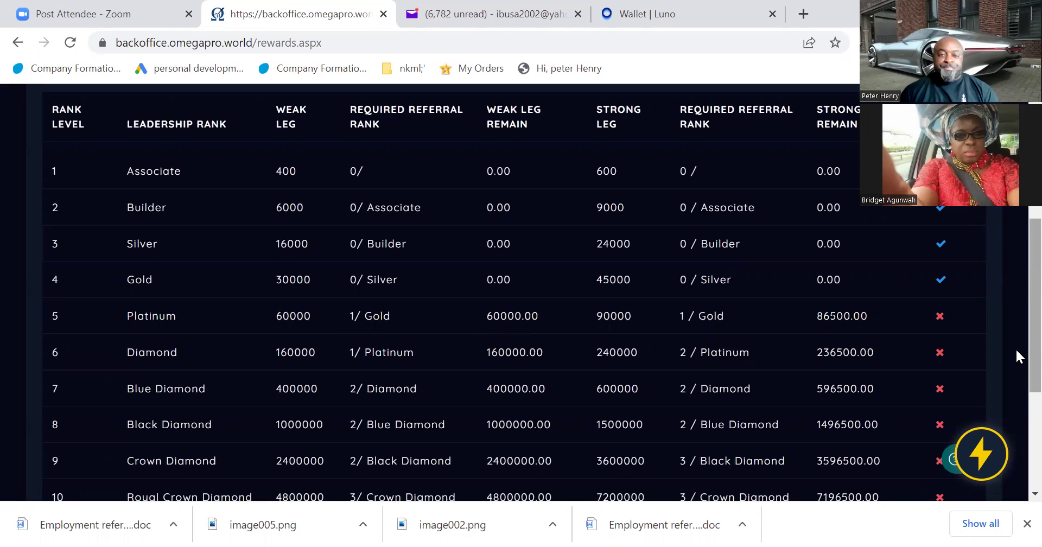
pyautogui.scroll(2, 1016, 348)
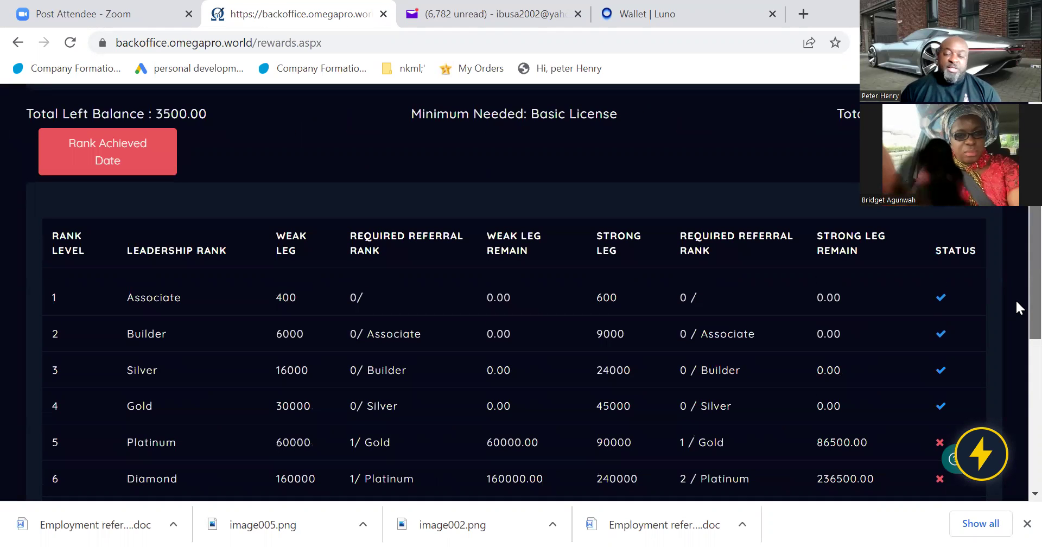
pyautogui.scroll(-2, 1017, 309)
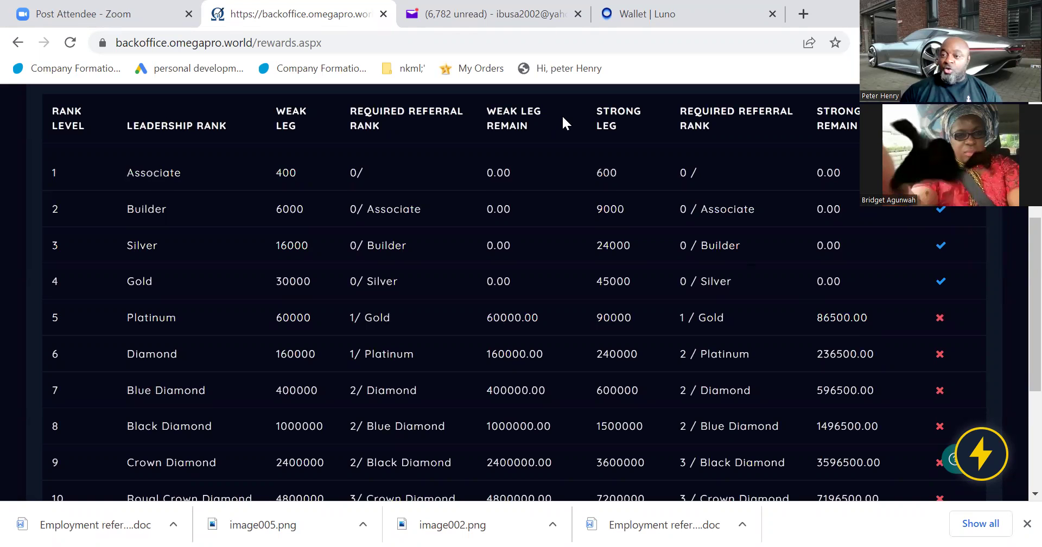
pyautogui.scroll(3, 1015, 243)
pyautogui.scroll(2, 1015, 243)
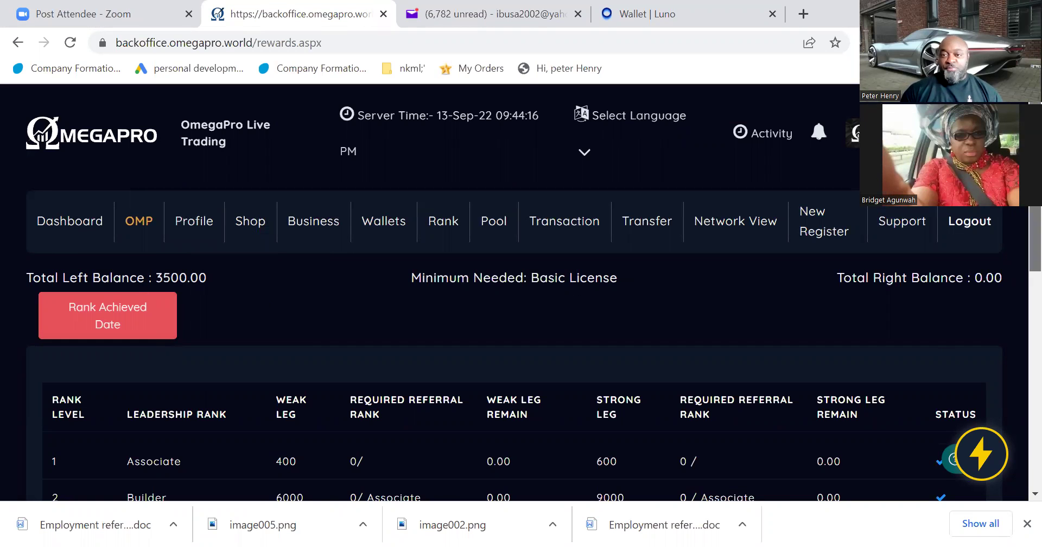
pyautogui.scroll(-3, 514, 294)
pyautogui.scroll(-2, 923, 423)
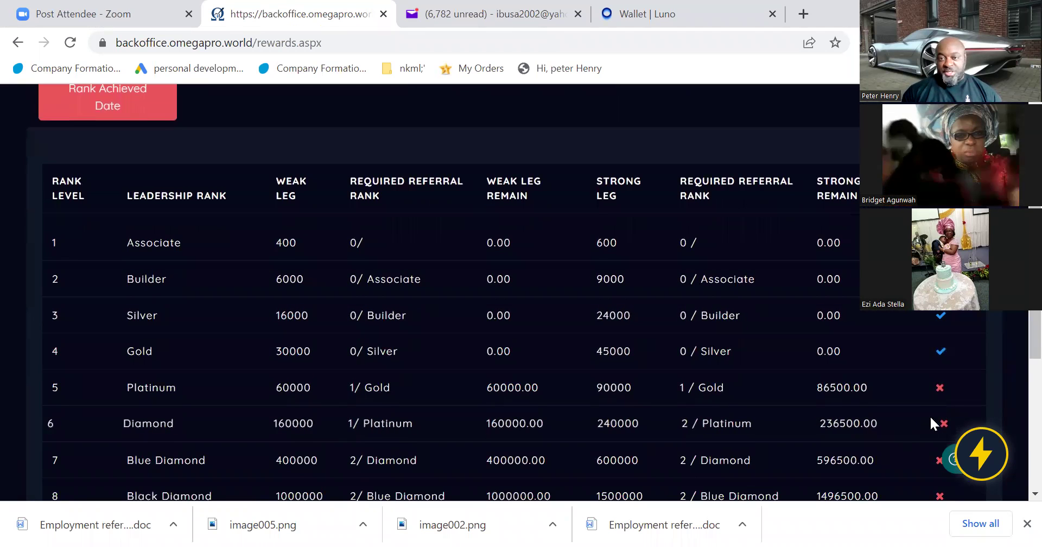
pyautogui.scroll(-2, 996, 328)
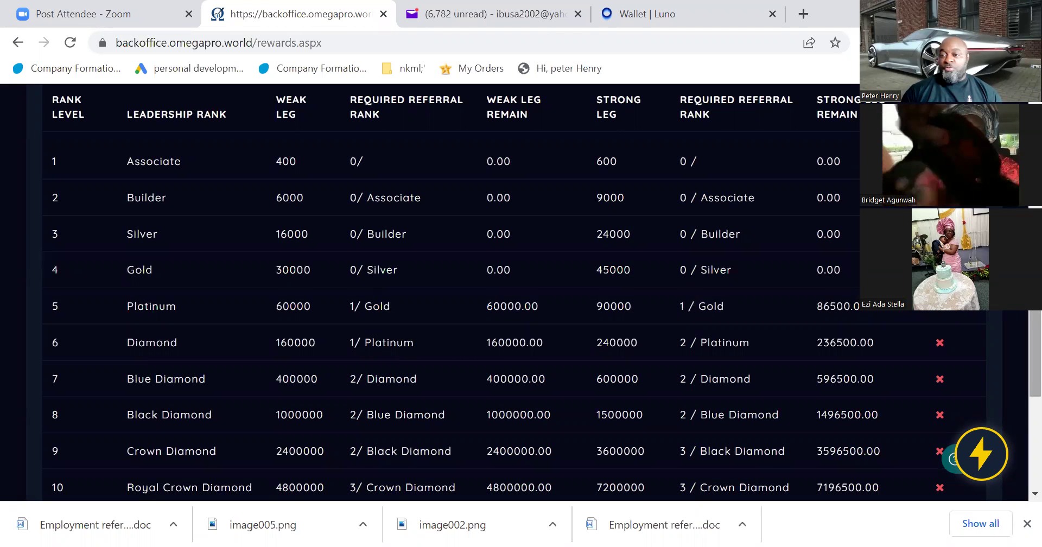
pyautogui.scroll(5, 522, 294)
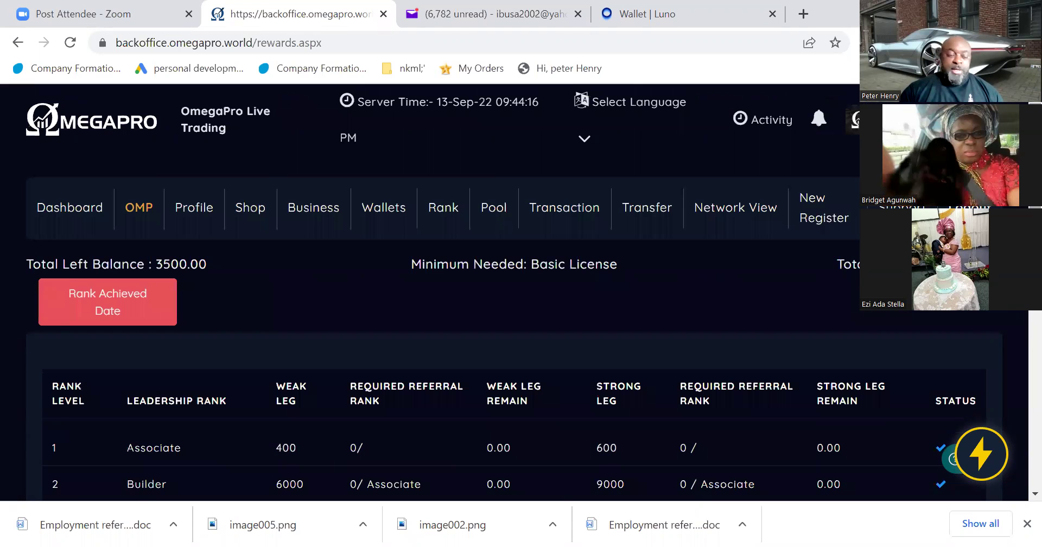
# Return to the dashboard and reveal the weekly carry forward volumes for the left and right legs
pyautogui.click(71, 205)
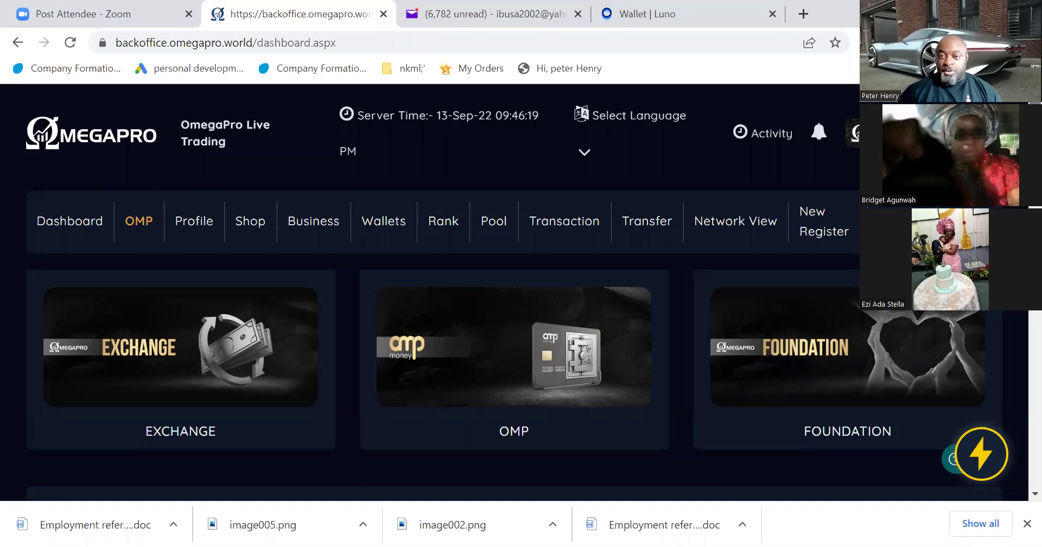
pyautogui.scroll(-20, 515, 292)
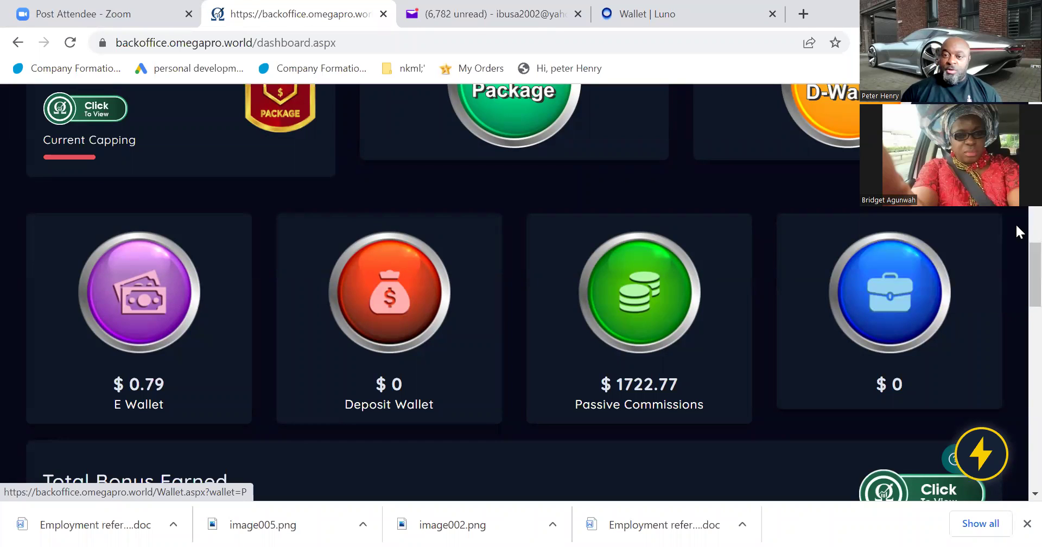
pyautogui.scroll(-12, 1016, 255)
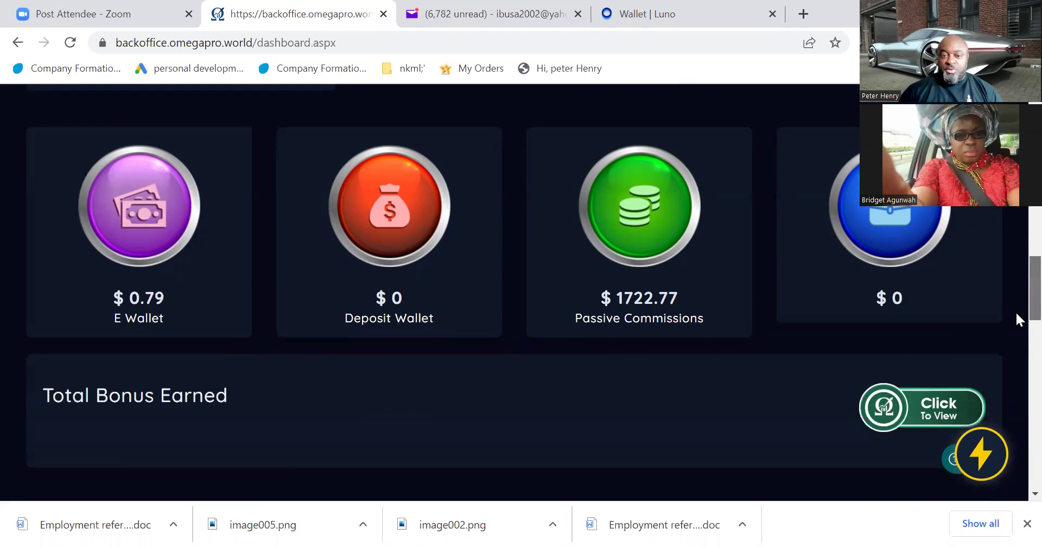
pyautogui.scroll(-1, 1017, 375)
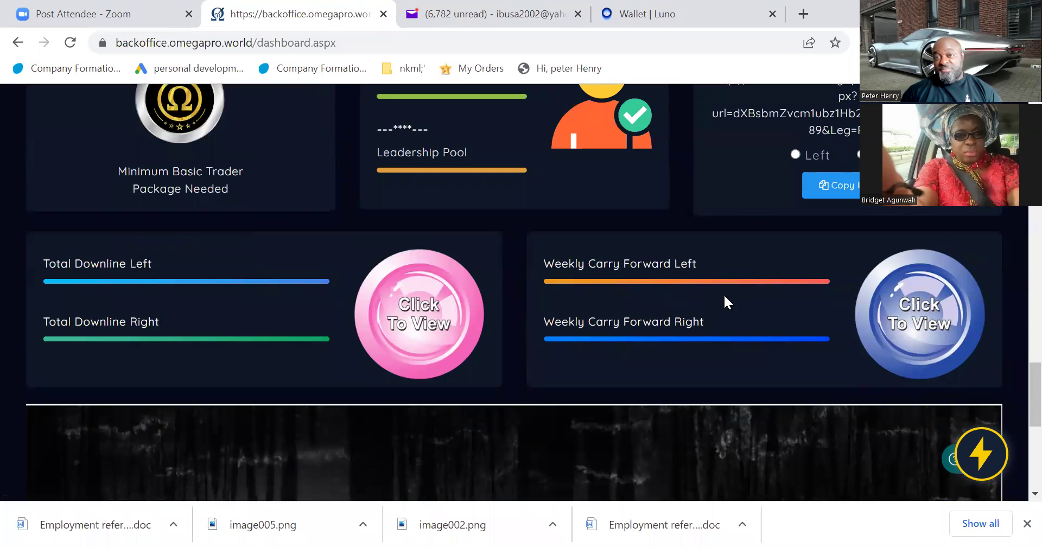
pyautogui.click(941, 303)
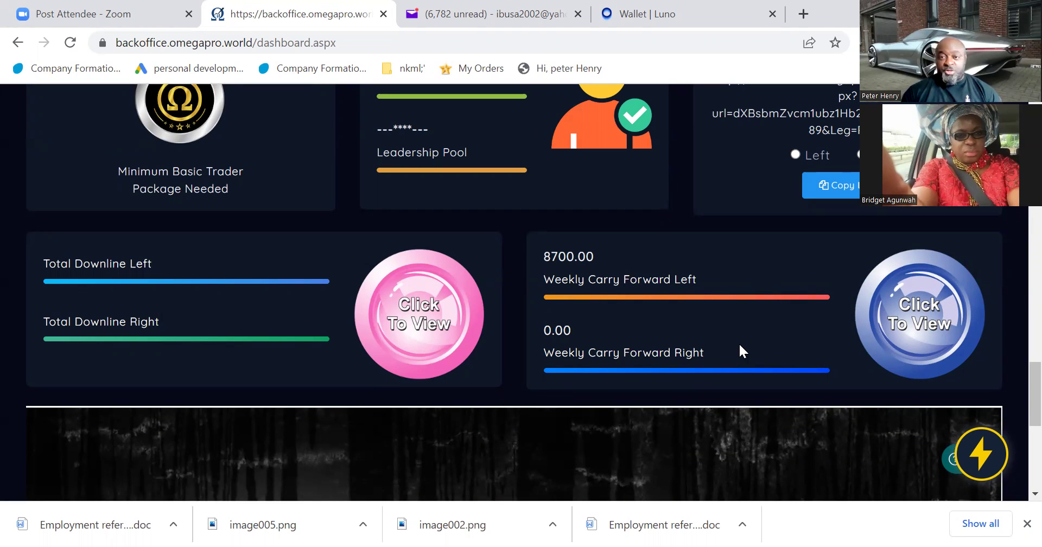
# Switch the invite referral link to Left and back to Right, and open the right-leg registration link
pyautogui.moveTo(1015, 392); pyautogui.dragTo(1015, 278)
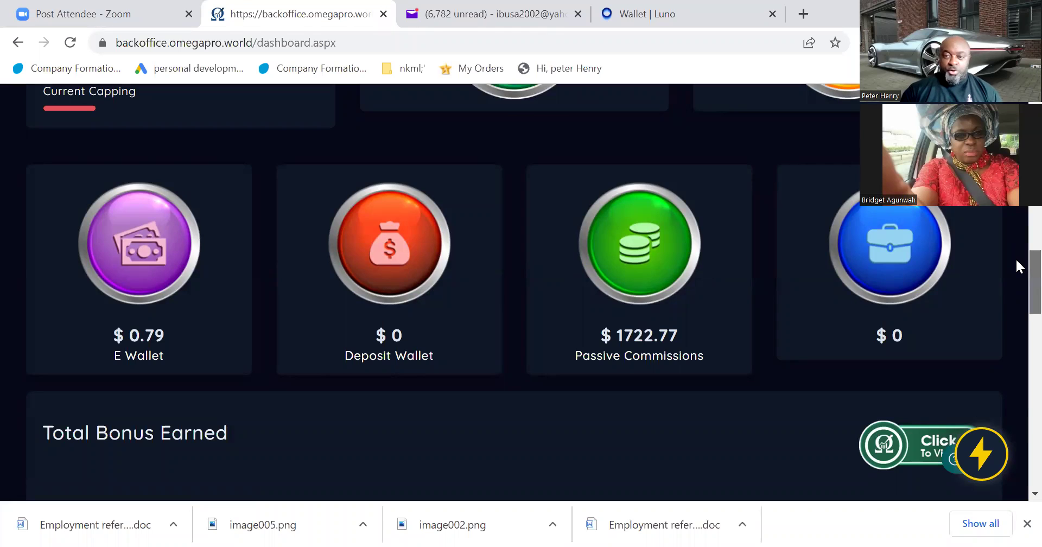
pyautogui.scroll(-3, 1015, 259)
pyautogui.scroll(-5, 1018, 307)
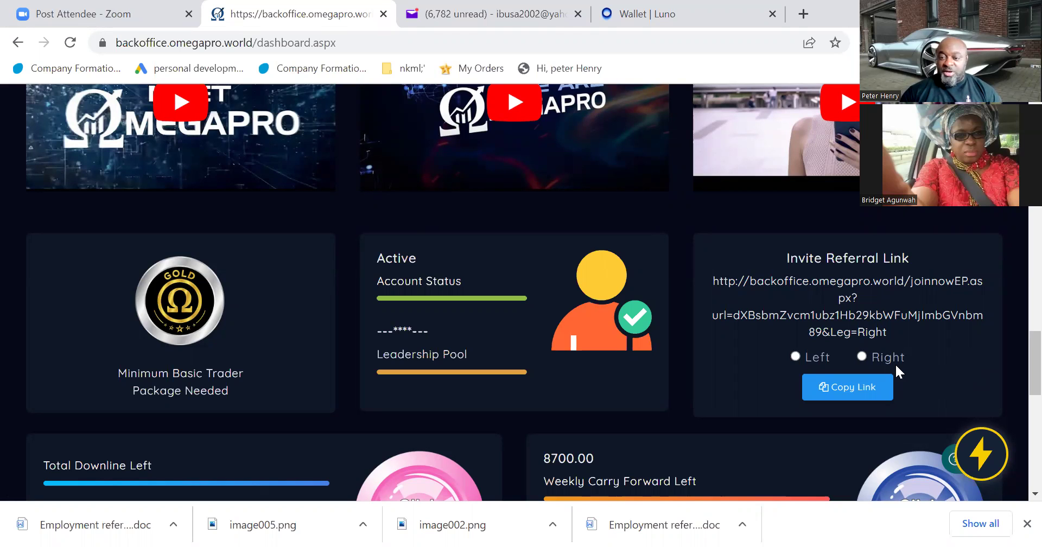
pyautogui.click(797, 356)
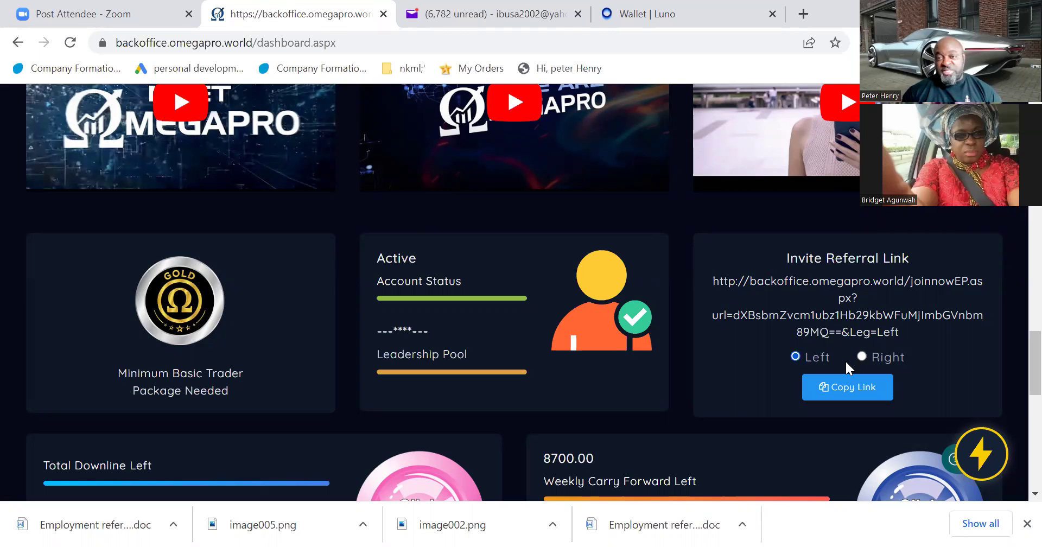
pyautogui.click(862, 356)
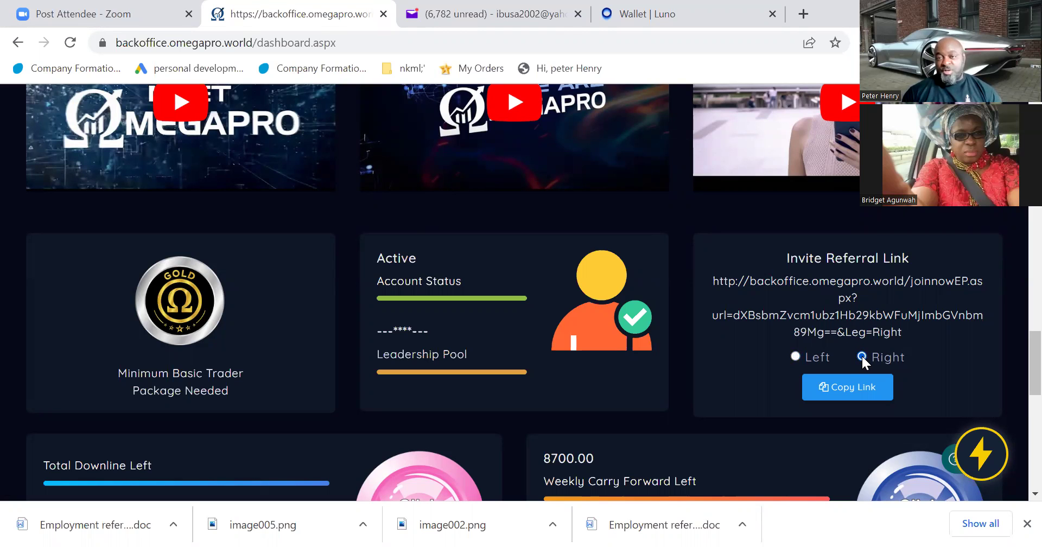
pyautogui.click(775, 283)
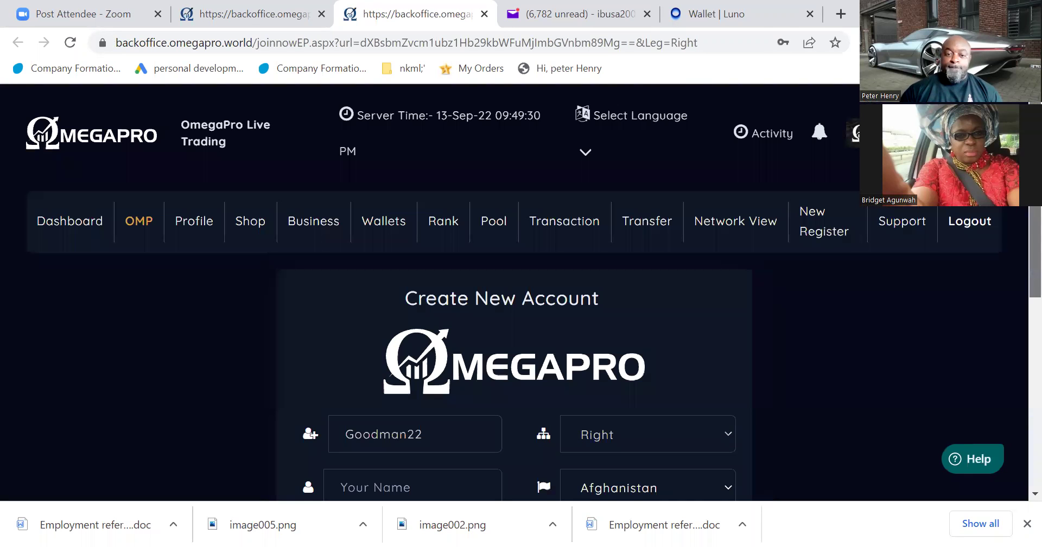
# Set the country in the Create New Account form to Bahamas
pyautogui.scroll(-1, 1017, 243)
pyautogui.scroll(-6, 1015, 244)
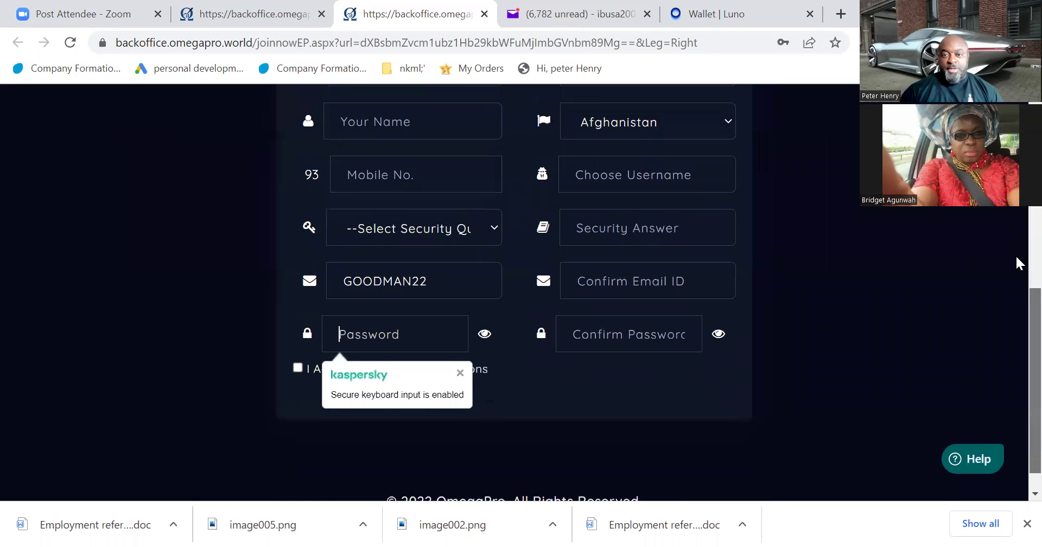
pyautogui.scroll(1, 1015, 255)
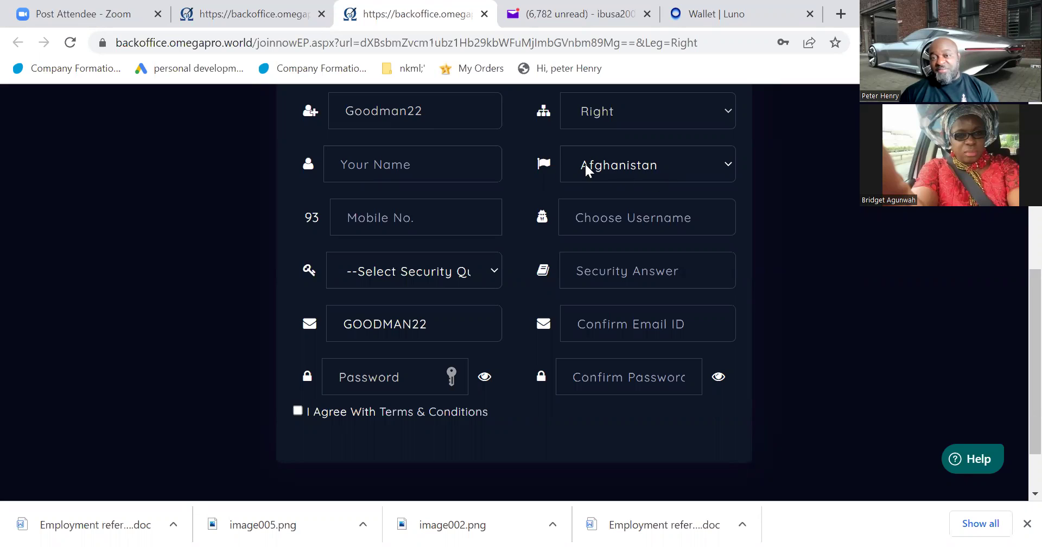
pyautogui.click(728, 168)
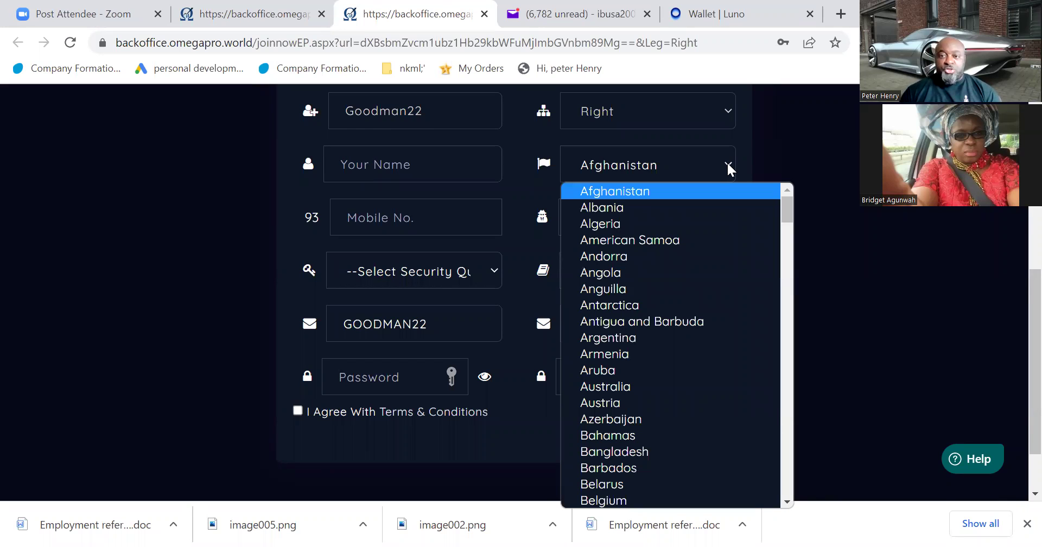
pyautogui.click(631, 438)
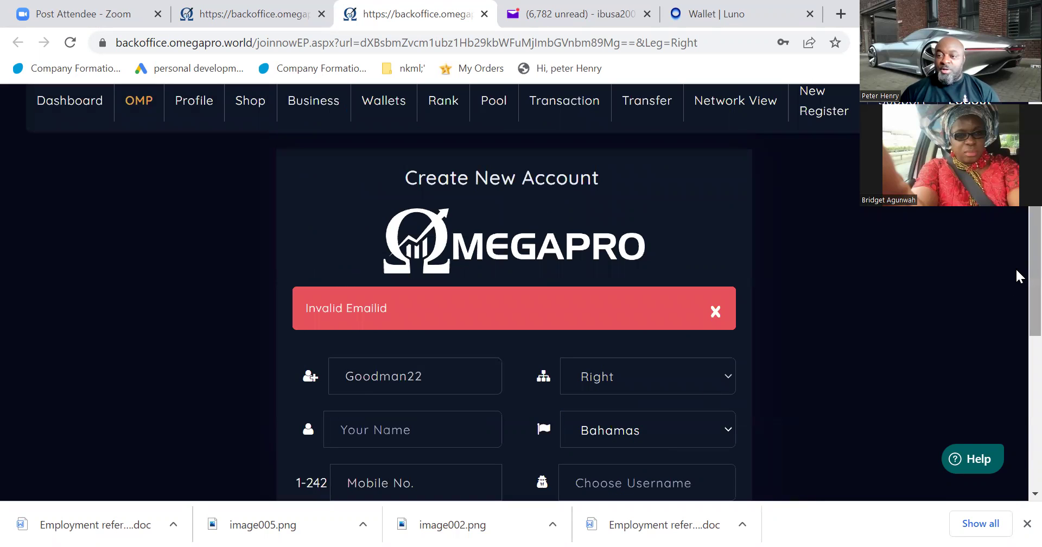
# Open the list of security questions in the Create New Account form
pyautogui.scroll(-2, 1019, 277)
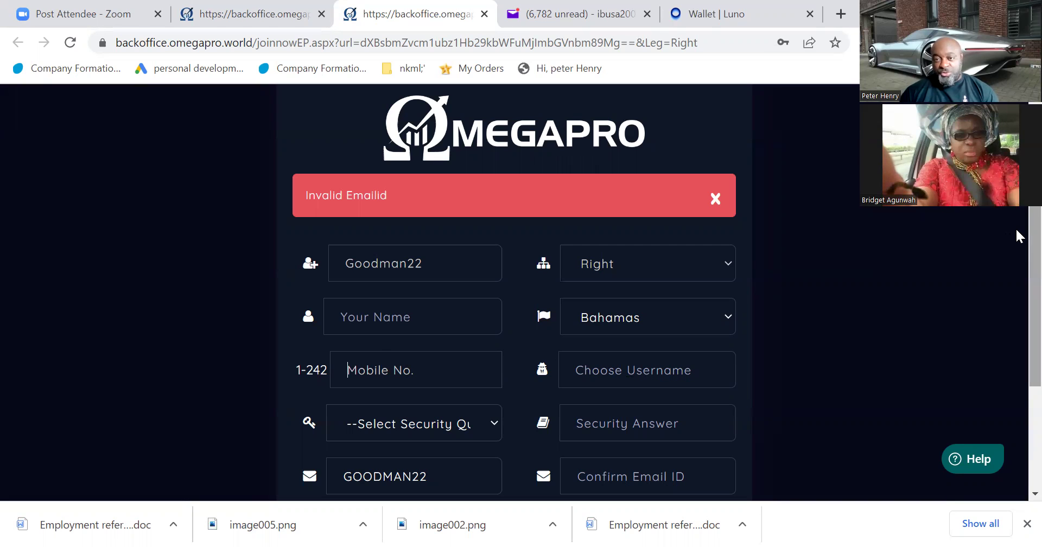
pyautogui.scroll(-2, 1019, 258)
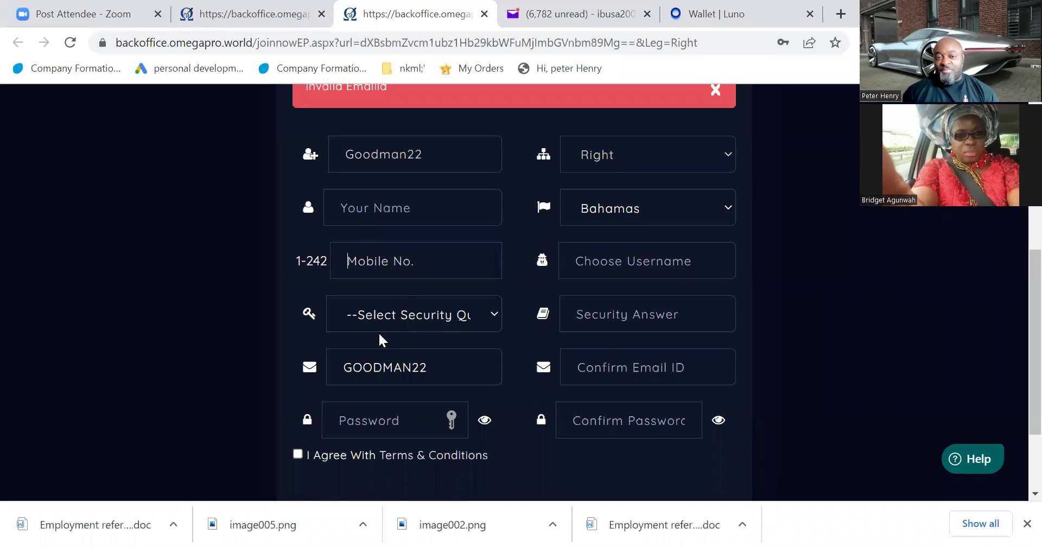
pyautogui.click(495, 316)
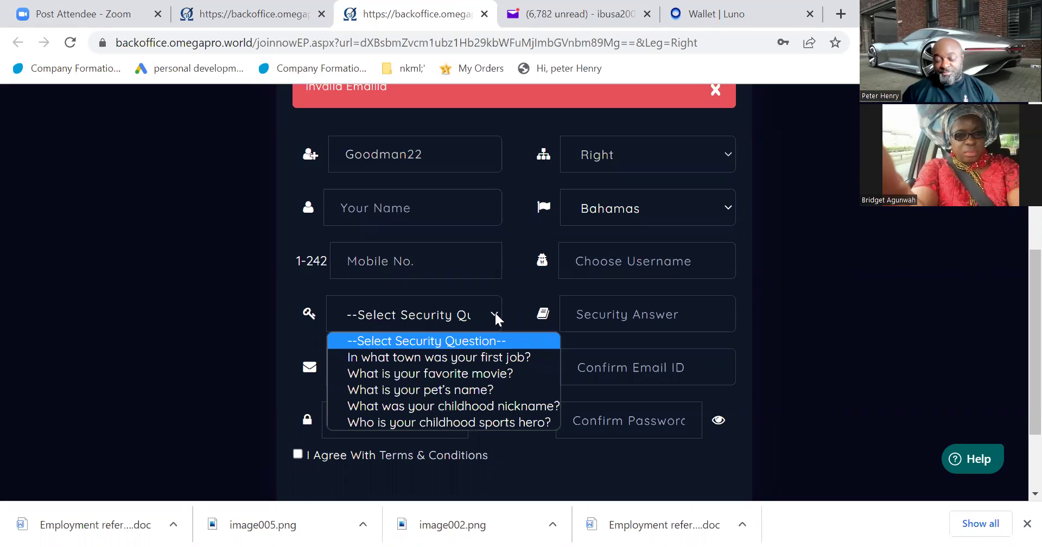